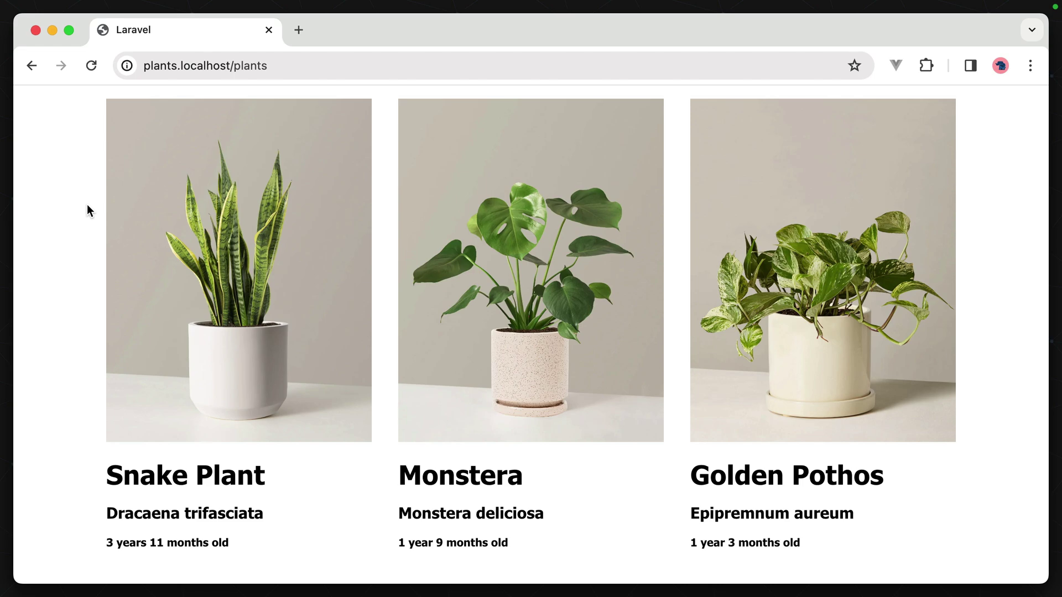
- Check the Golden Pothos detail page, then load bref.sh in a new Chrome tab
{"action": "left_click", "coordinate": [796, 281]}
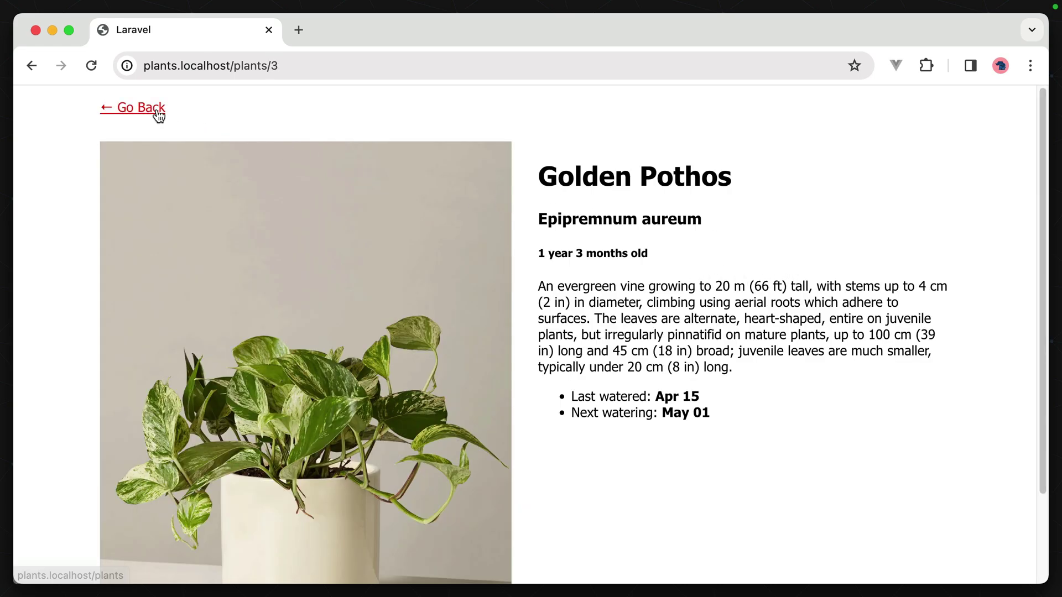
{"action": "left_click", "coordinate": [157, 113]}
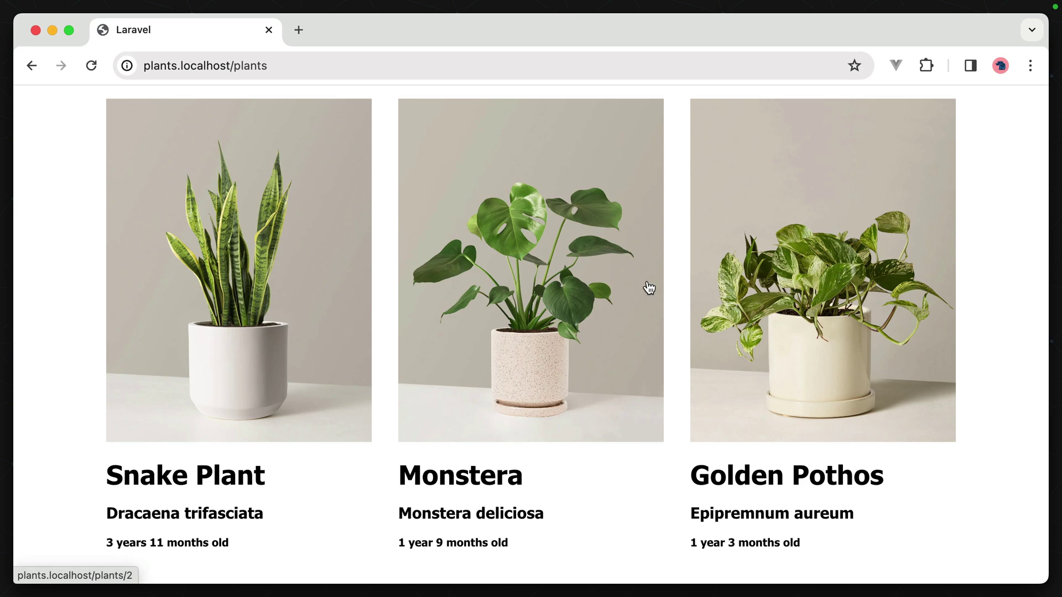
{"action": "key", "text": "ctrl+t"}
{"action": "type", "text": "bref"}
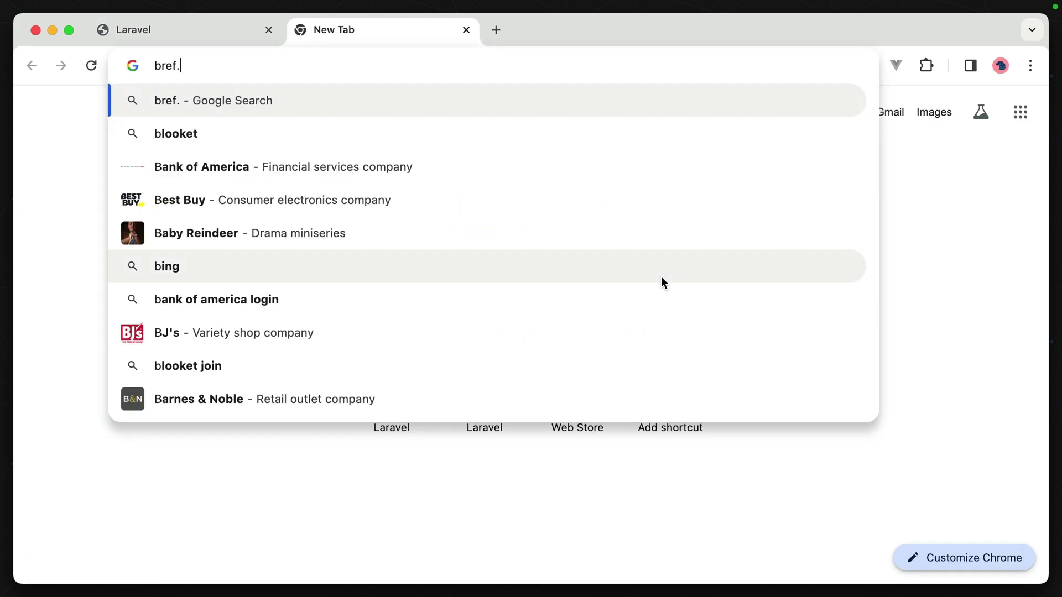
{"action": "type", "text": ".sh"}
{"action": "key", "text": "Return"}
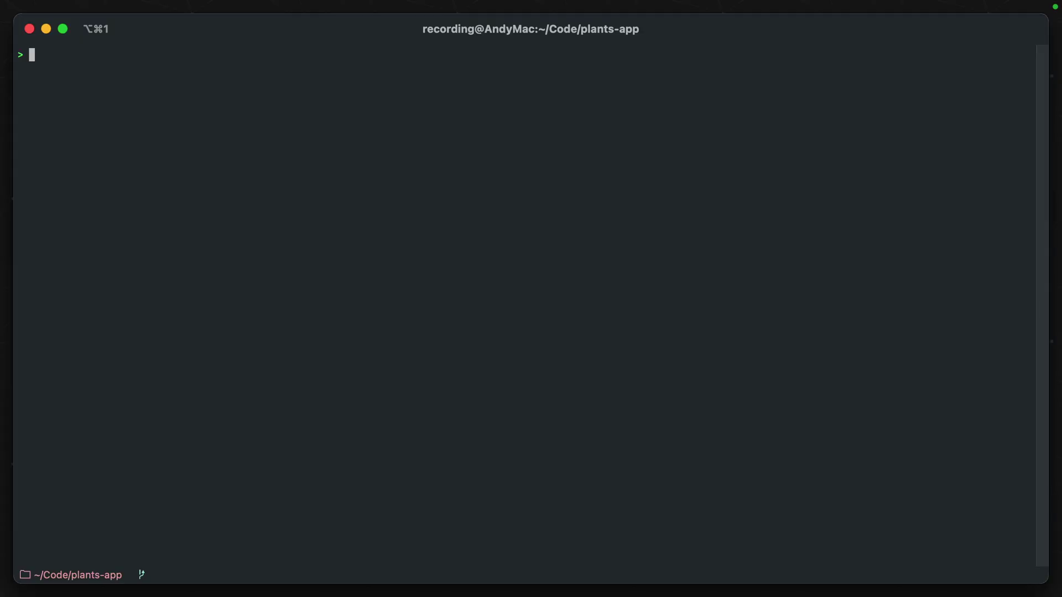
{"action": "type", "text": "composer require bref/bref "}
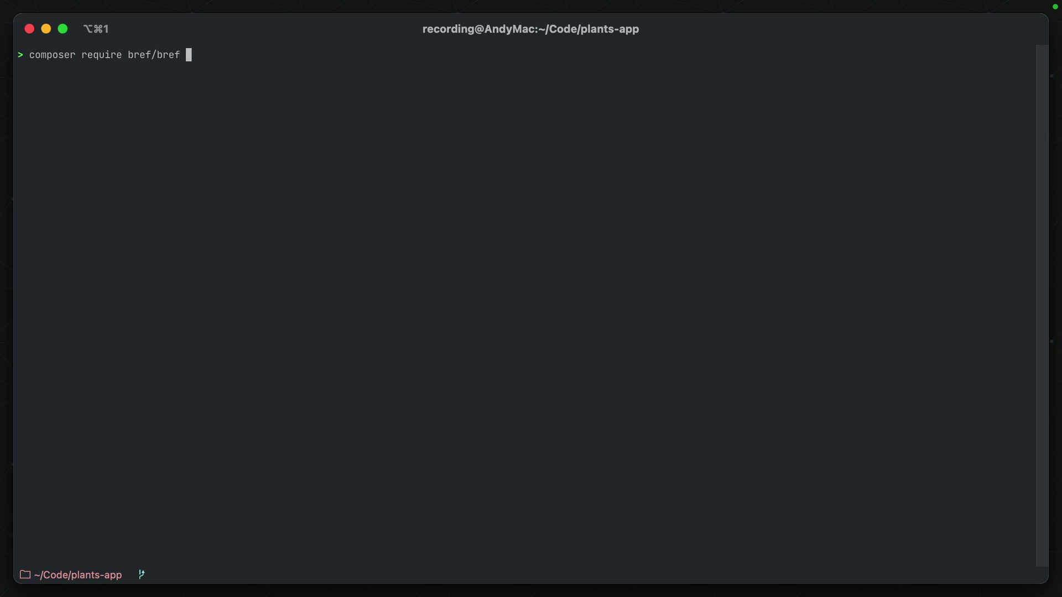
{"action": "type", "text": "bref/laravel-brdige"}
- Install bref/bref and bref/laravel-bridge with Composer
{"action": "key", "text": "BackSpace"}
{"action": "key", "text": "BackSpace"}
{"action": "key", "text": "BackSpace"}
{"action": "key", "text": "BackSpace"}
{"action": "key", "text": "BackSpace"}
{"action": "type", "text": "idge"}
{"action": "key", "text": "Return"}
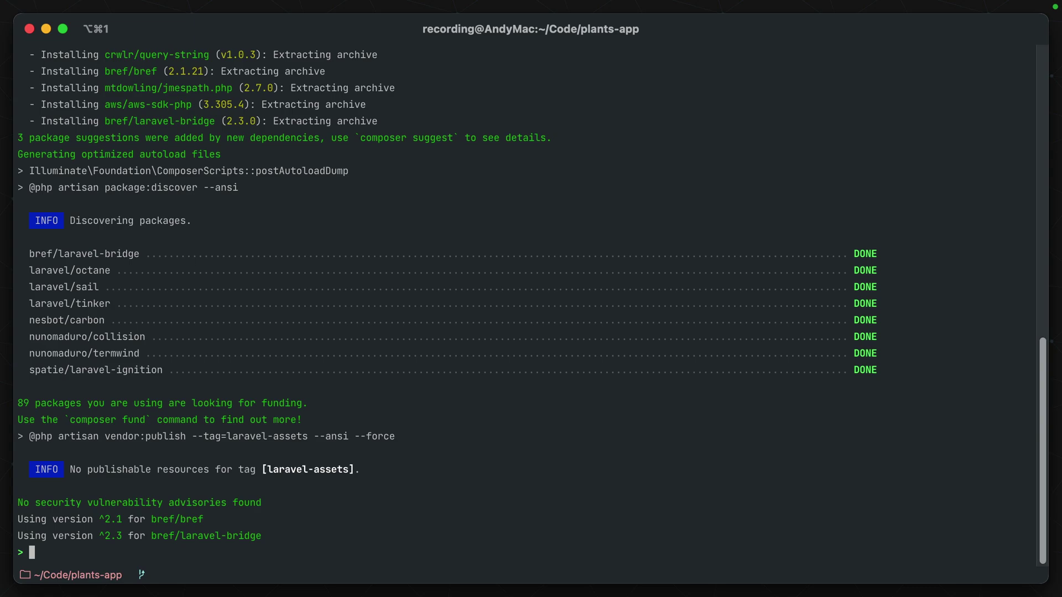
{"action": "key", "text": "ctrl+l"}
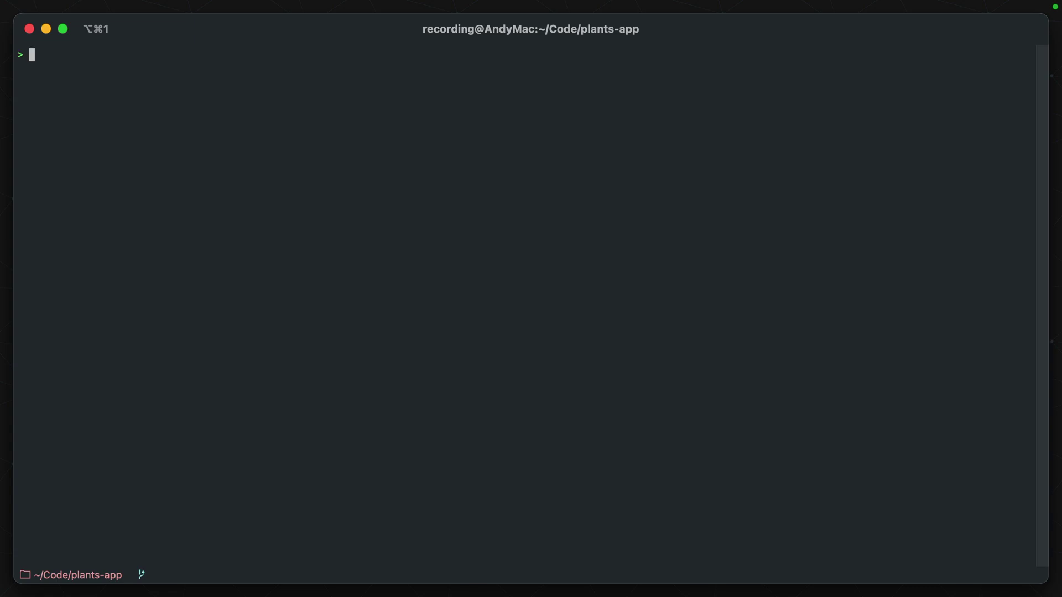
{"action": "type", "text": "php artisan vendor:publish"}
- Publish the serverless-config tag with php artisan vendor:publish
{"action": "key", "text": "Return"}
{"action": "type", "text": "se"}
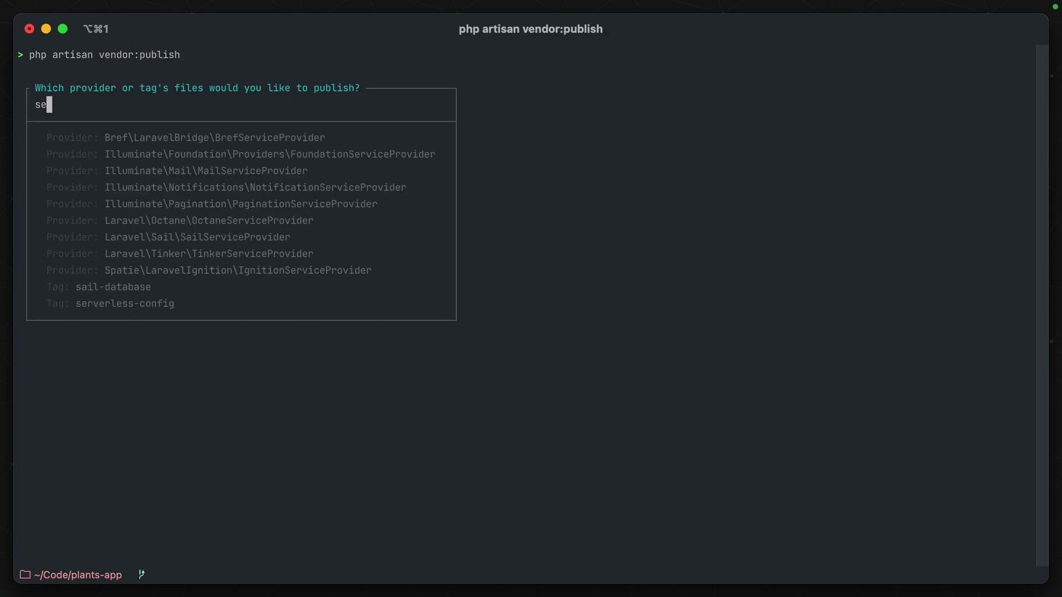
{"action": "type", "text": "rverless"}
{"action": "key", "text": "Return"}
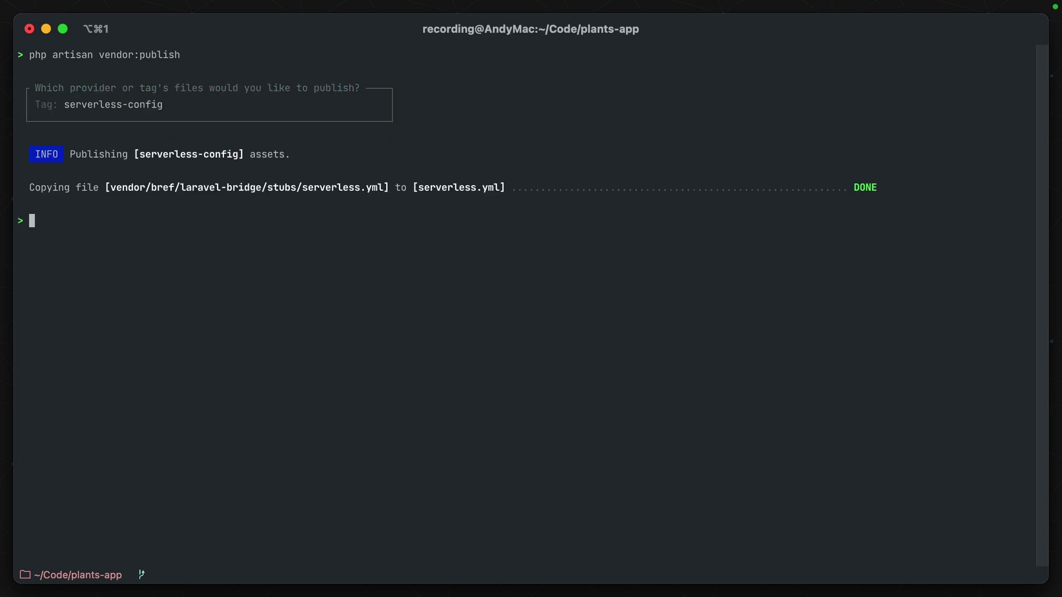
{"action": "key", "text": "ctrl+l"}
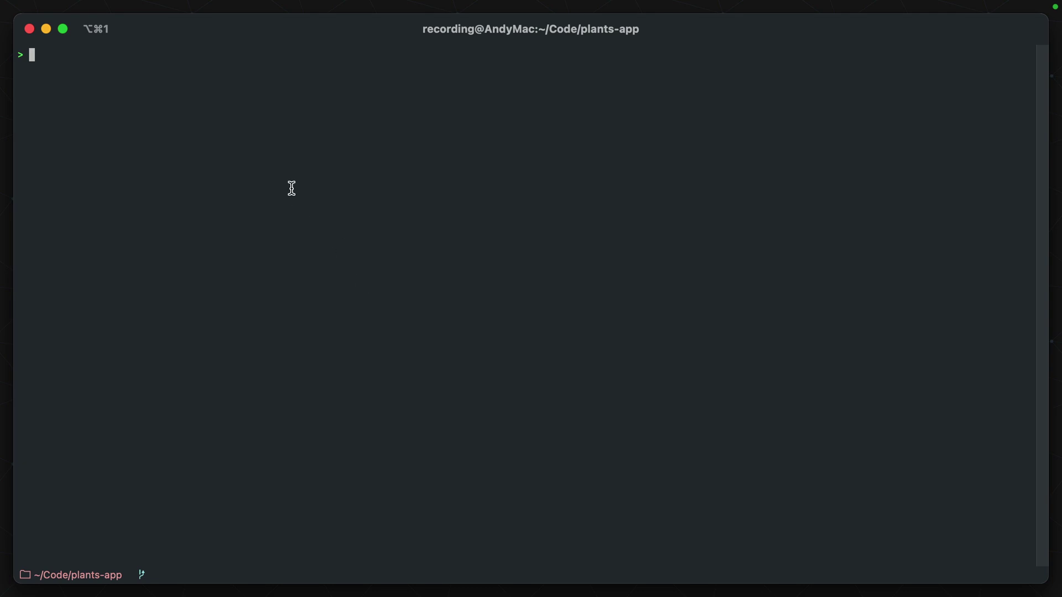
- Switch to VS Code and open serverless.yml from the Explorer sidebar
{"action": "key", "text": "super+Tab"}
{"action": "scroll", "coordinate": [181, 397], "scroll_direction": "down", "scroll_amount": 1}
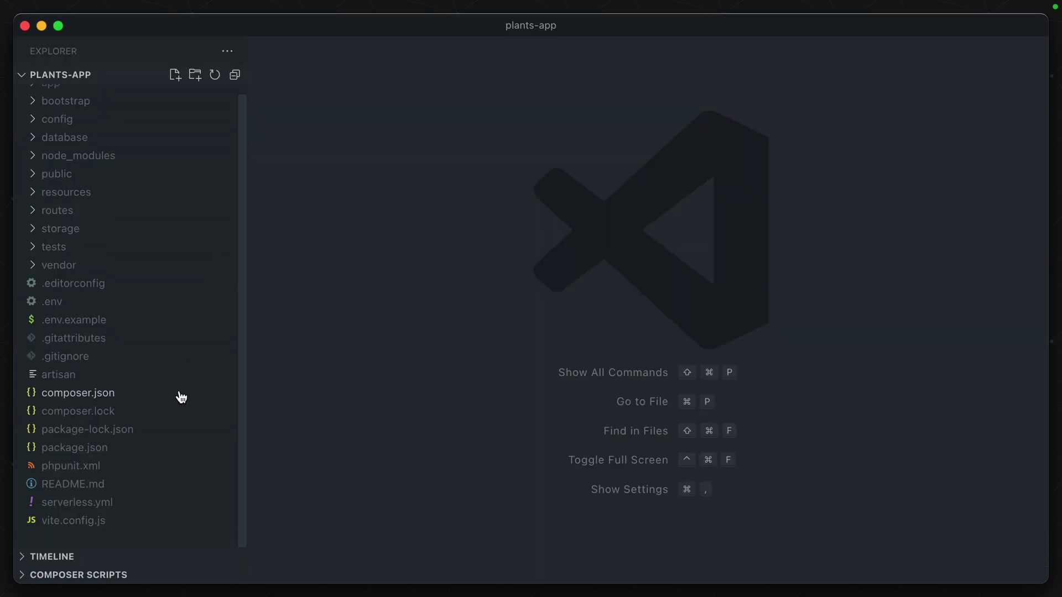
{"action": "left_click", "coordinate": [76, 504]}
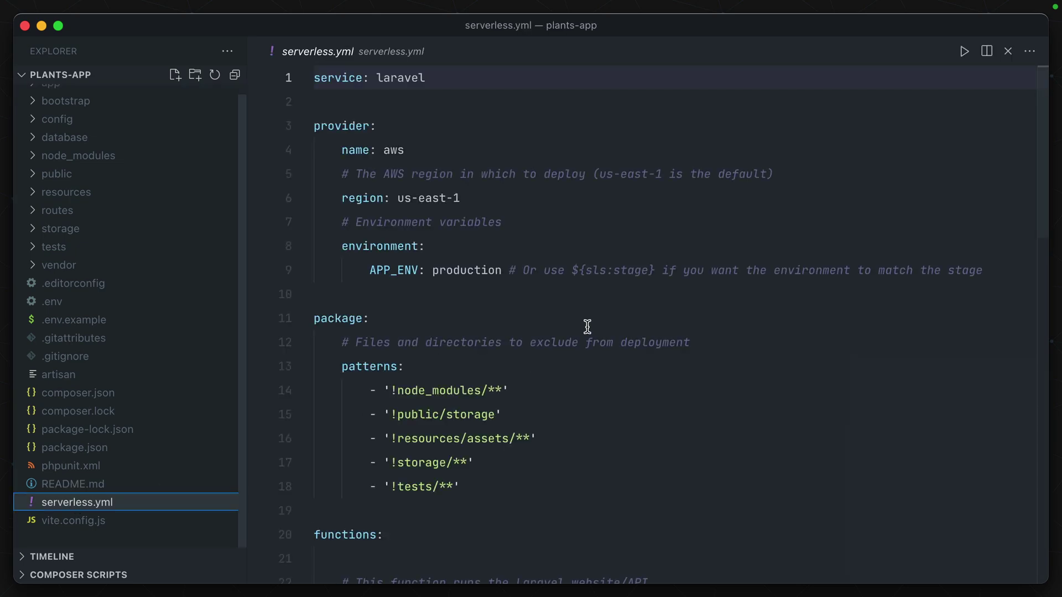
{"action": "left_click", "coordinate": [655, 319]}
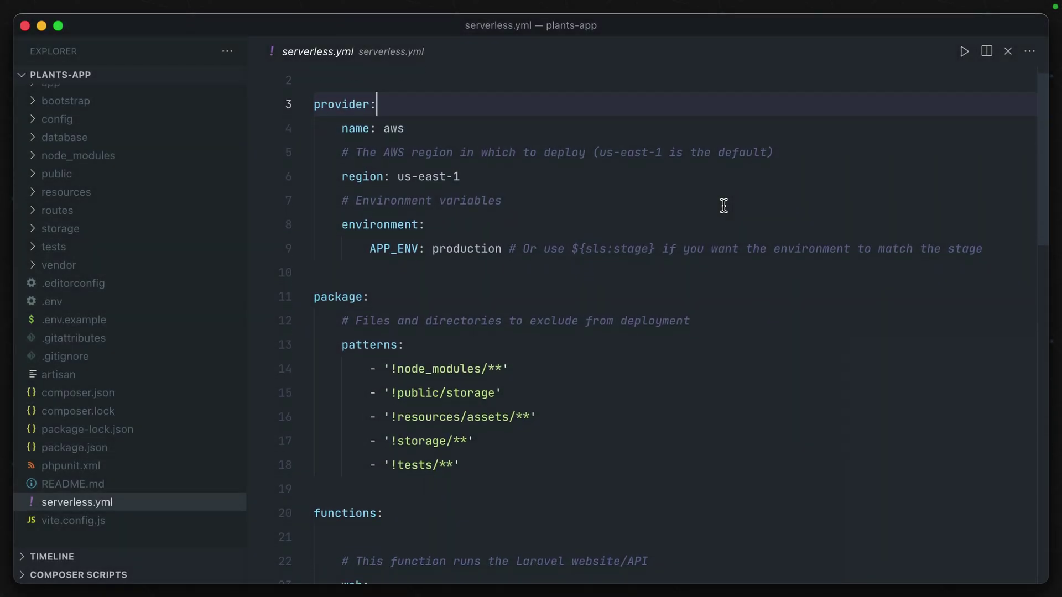
{"action": "scroll", "coordinate": [723, 207], "scroll_direction": "down", "scroll_amount": 5}
{"action": "scroll", "coordinate": [723, 206], "scroll_direction": "down", "scroll_amount": 4}
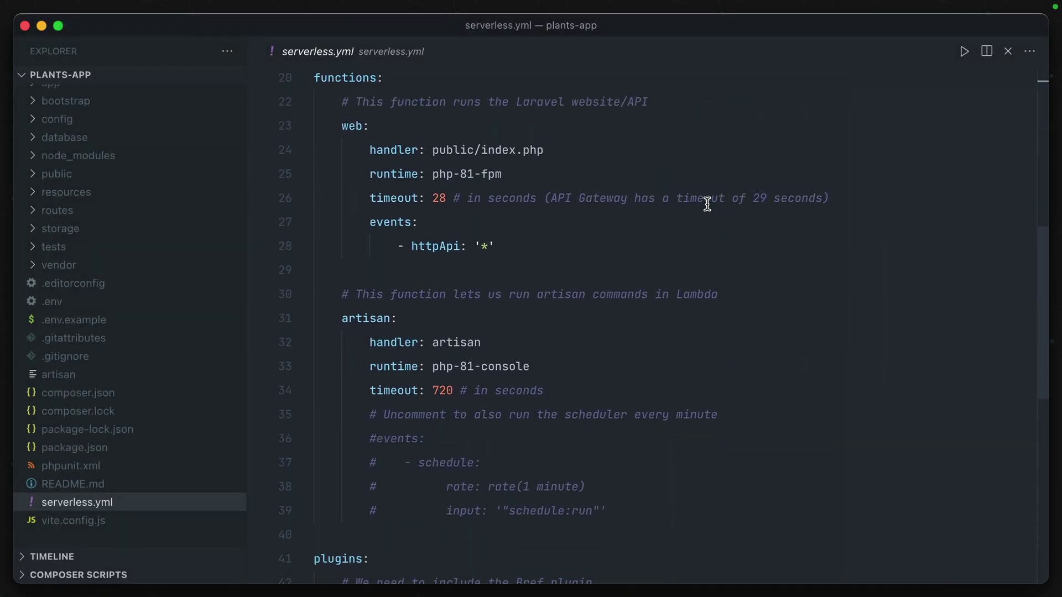
- Change the runtimes to php-82-fpm and php-82-console and save
{"action": "left_click", "coordinate": [560, 174]}
{"action": "scroll", "coordinate": [661, 209], "scroll_direction": "up", "scroll_amount": 1}
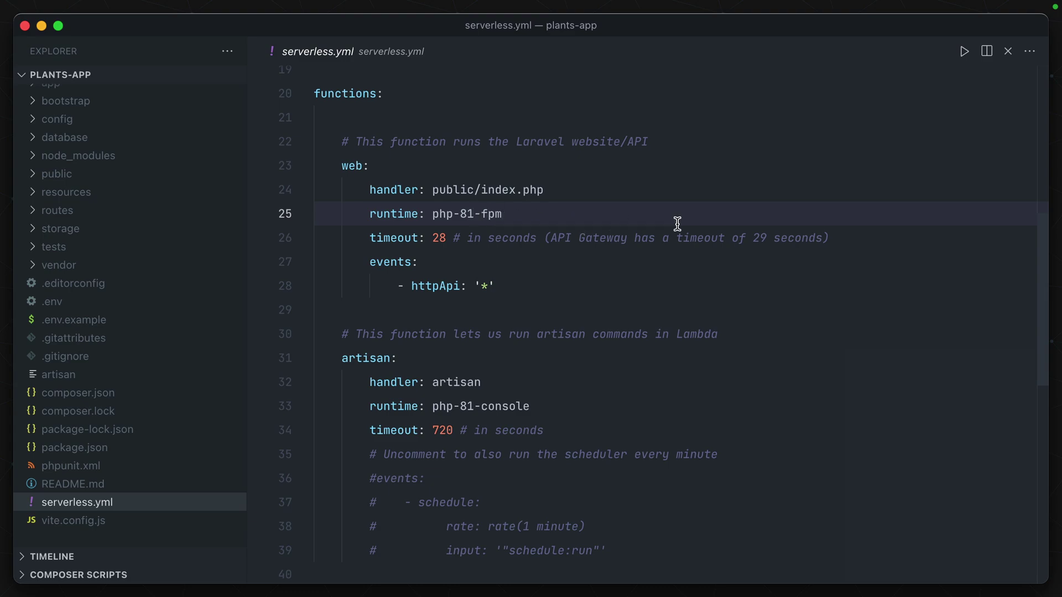
{"action": "key", "text": "BackSpace"}
{"action": "type", "text": "2"}
{"action": "left_click", "coordinate": [474, 407]}
{"action": "type", "text": "2"}
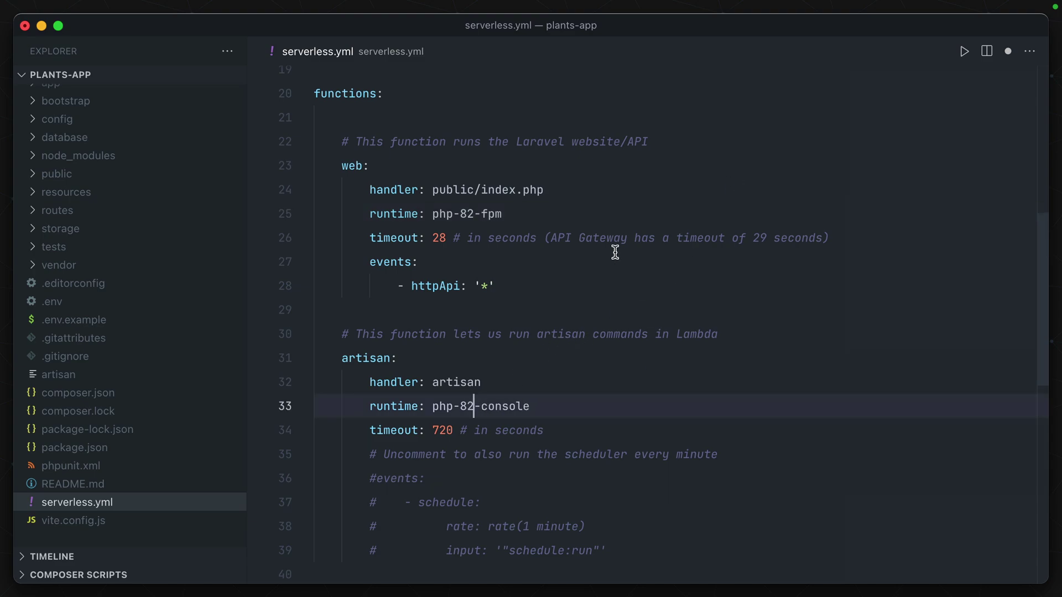
{"action": "key", "text": "ctrl+s"}
{"action": "scroll", "coordinate": [586, 149], "scroll_direction": "up", "scroll_amount": 1}
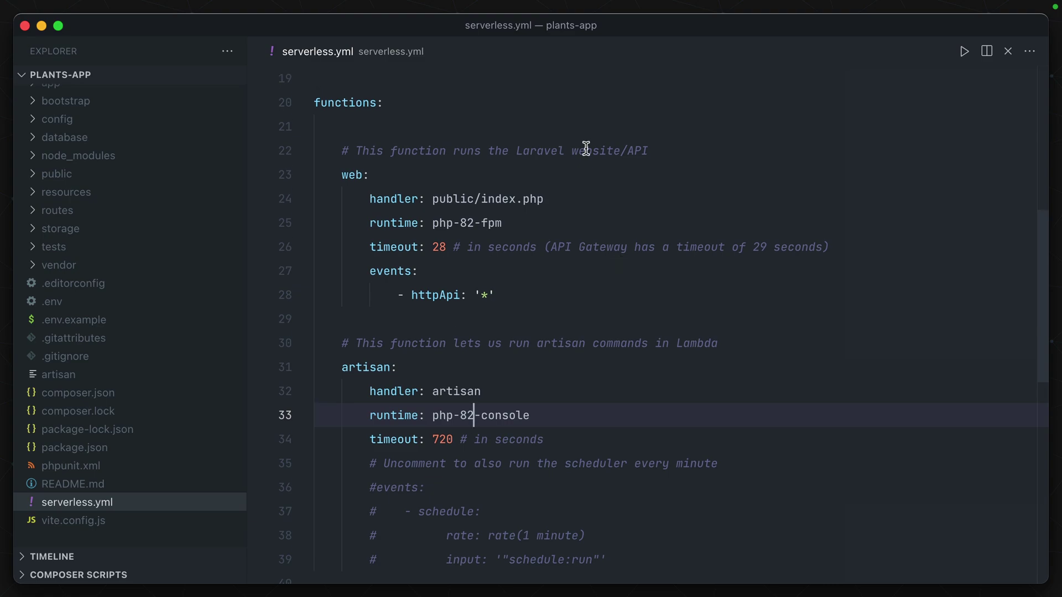
- Unfold and review the web and artisan function handler lines
{"action": "left_click", "coordinate": [520, 172]}
{"action": "scroll", "coordinate": [581, 229], "scroll_direction": "down", "scroll_amount": 5}
{"action": "scroll", "coordinate": [586, 266], "scroll_direction": "up", "scroll_amount": 2}
{"action": "left_click", "coordinate": [567, 262]}
{"action": "left_click", "coordinate": [607, 165]}
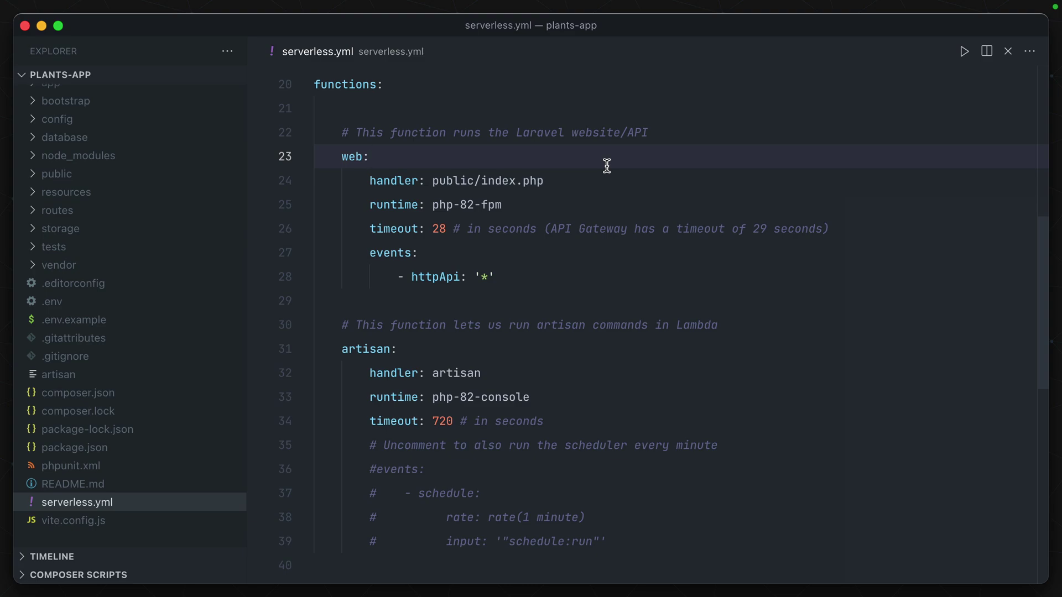
{"action": "left_click", "coordinate": [605, 178]}
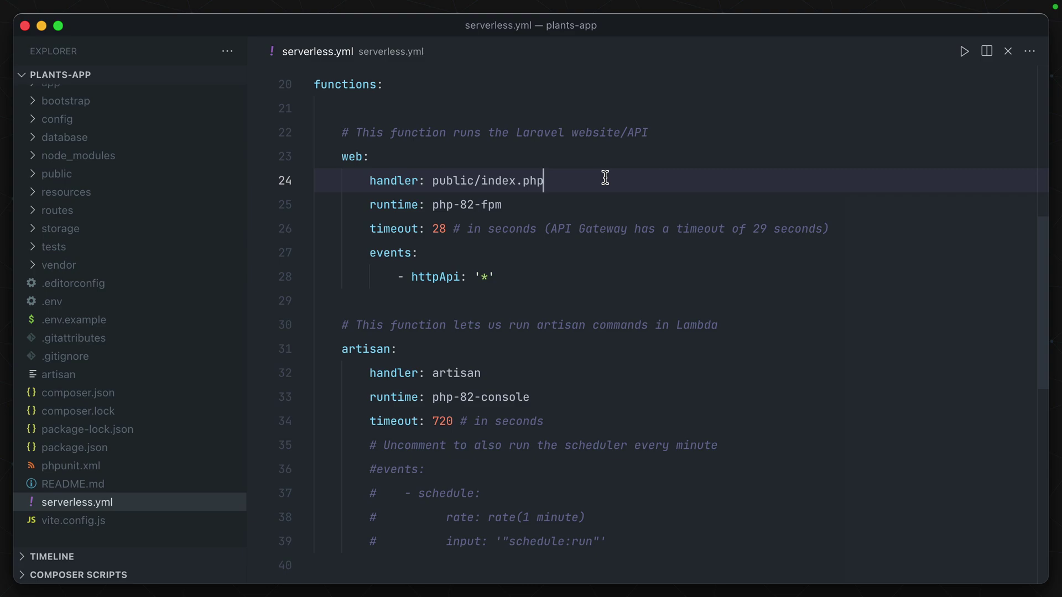
{"action": "scroll", "coordinate": [605, 177], "scroll_direction": "down", "scroll_amount": 2}
{"action": "left_click", "coordinate": [602, 282]}
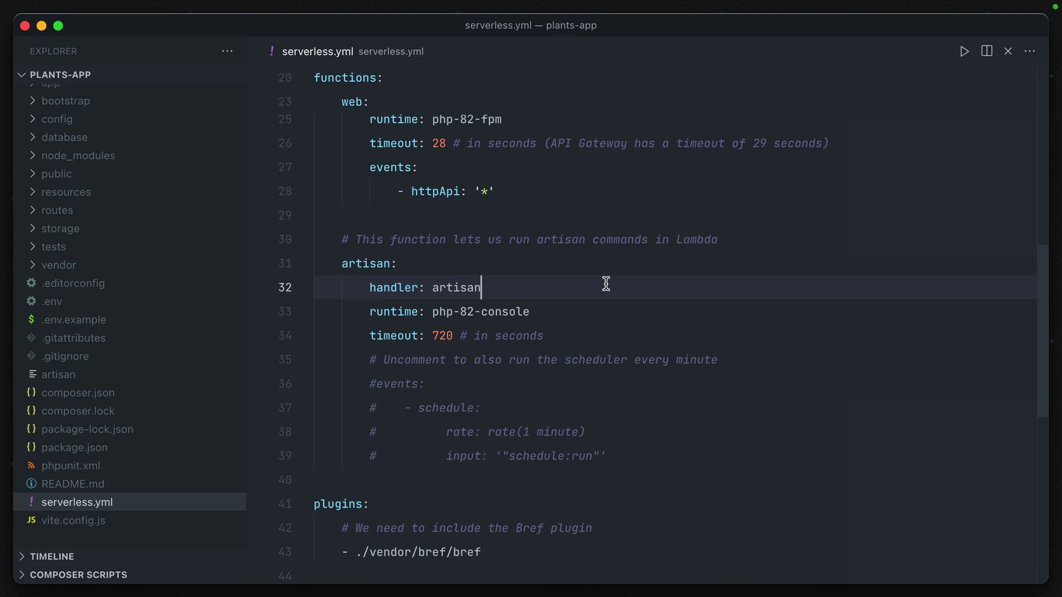
- Run serverless deploy in iTerm to create the laravel-dev stack
{"action": "key", "text": "super+Tab"}
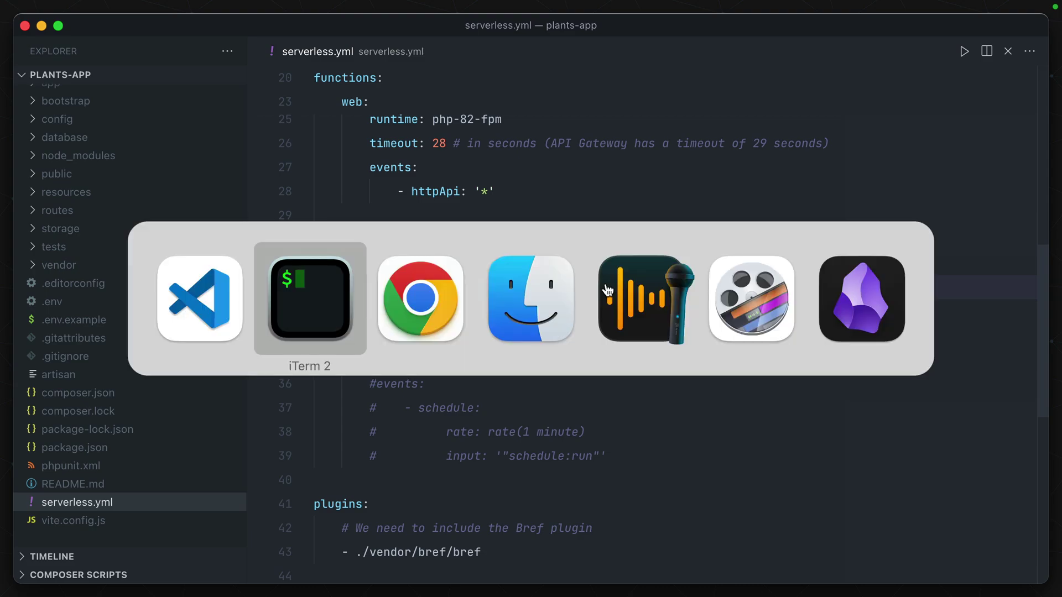
{"action": "type", "text": "serverless deploy"}
{"action": "key", "text": "Return"}
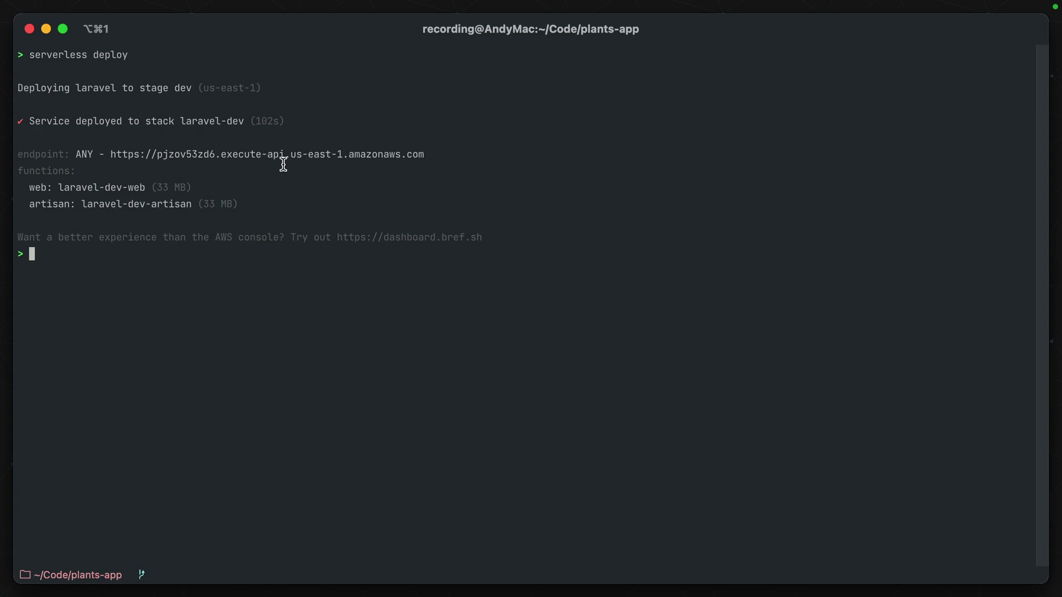
- Open the deployed endpoint and load its /plants page, which shows a SQLSTATE error
{"action": "left_click", "coordinate": [311, 158], "text": "super"}
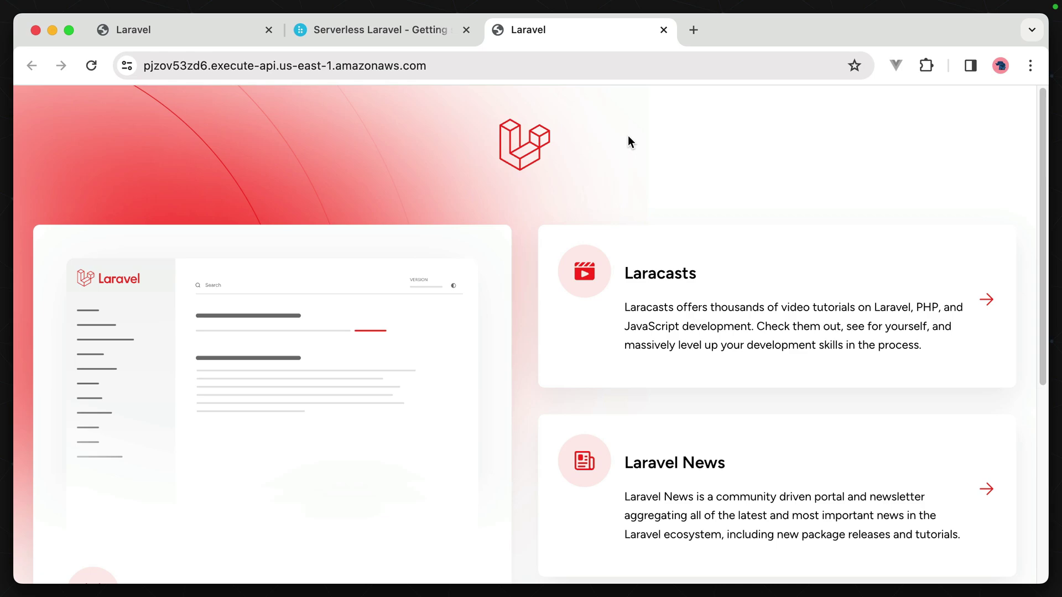
{"action": "left_click", "coordinate": [489, 66]}
{"action": "key", "text": "Right"}
{"action": "type", "text": "/plants"}
{"action": "key", "text": "Return"}
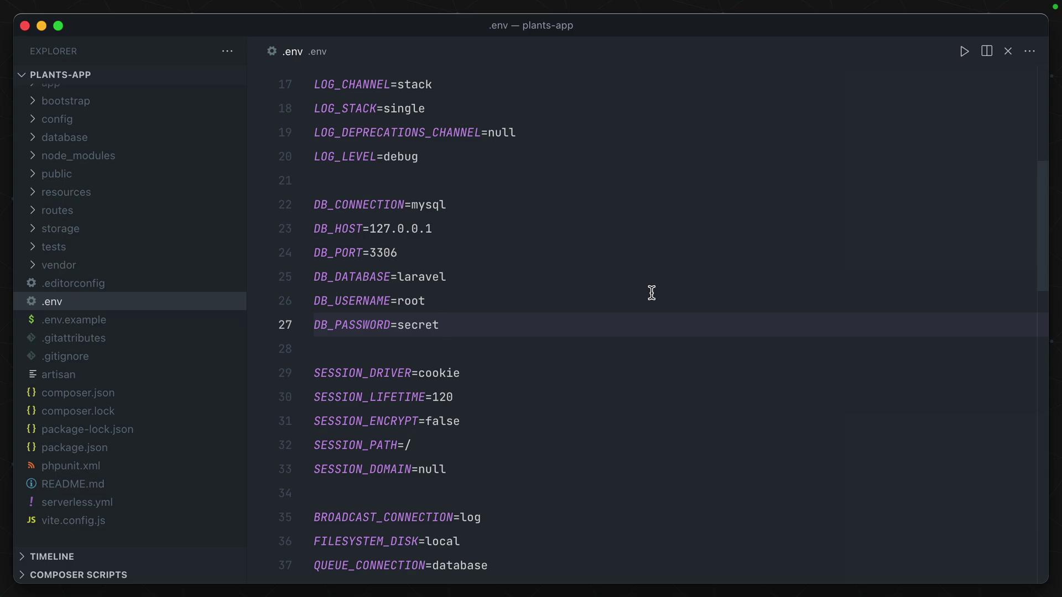
- Create a new .env.production file in the project
{"action": "key", "text": "ctrl+shift+p"}
{"action": "type", "text": ".env.produc"}
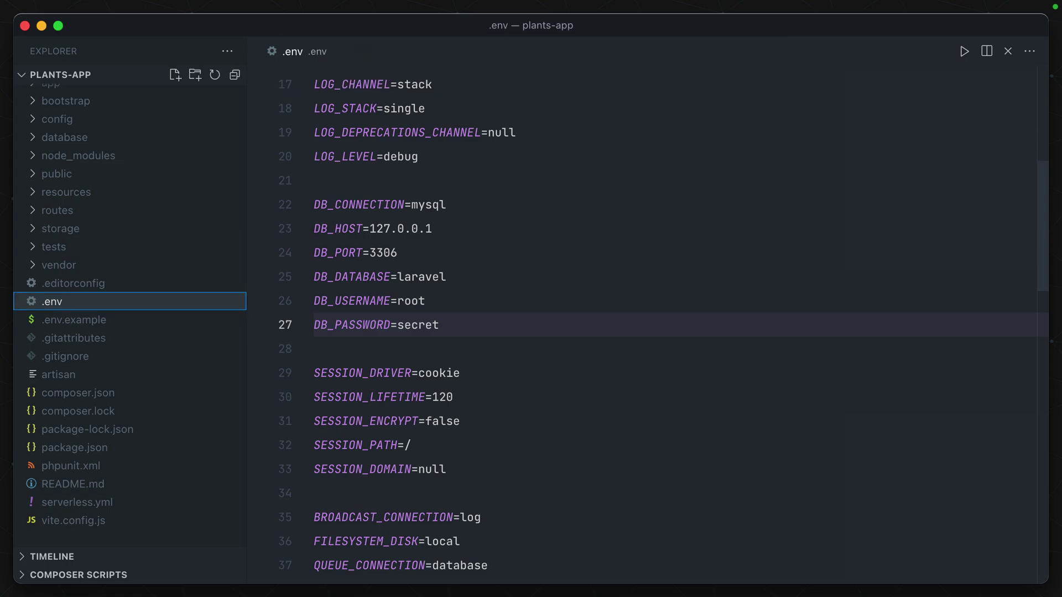
{"action": "type", "text": "tion"}
{"action": "key", "text": "Return"}
{"action": "key", "text": "Down"}
{"action": "key", "text": "End"}
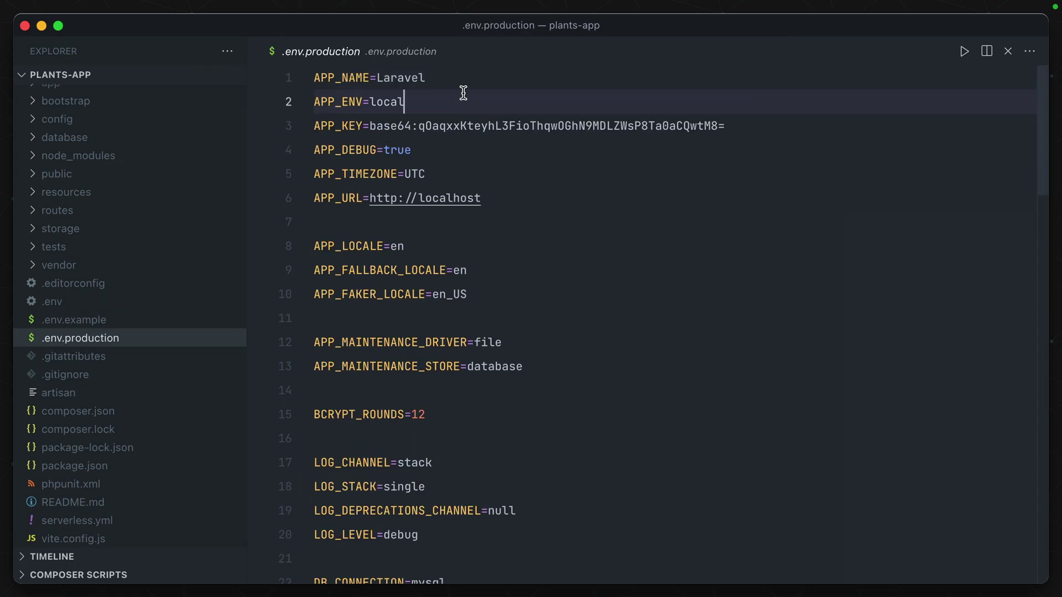
- Set APP_ENV to production, save, and set DB_HOST 54.235.60.250 and DB_USERNAME laravel
{"action": "double_click", "coordinate": [395, 103]}
{"action": "type", "text": "production"}
{"action": "key", "text": "super+s"}
{"action": "scroll", "coordinate": [587, 283], "scroll_direction": "down", "scroll_amount": 1}
{"action": "scroll", "coordinate": [586, 283], "scroll_direction": "down", "scroll_amount": 5}
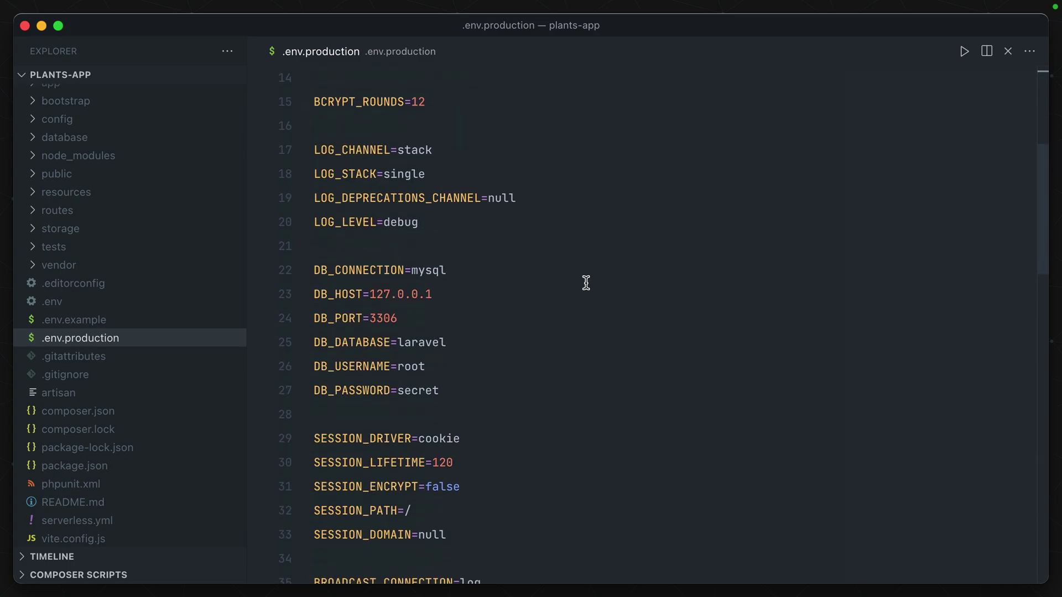
{"action": "left_click", "coordinate": [576, 245]}
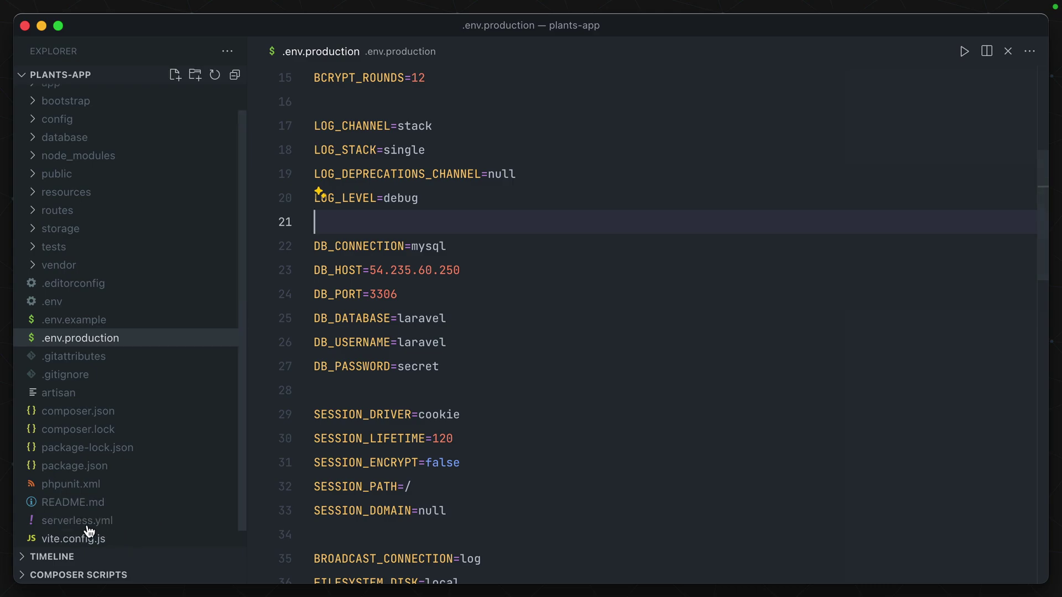
- Open serverless.yml and highlight the APP_ENV: production environment entry
{"action": "left_click", "coordinate": [119, 522]}
{"action": "double_click", "coordinate": [118, 522]}
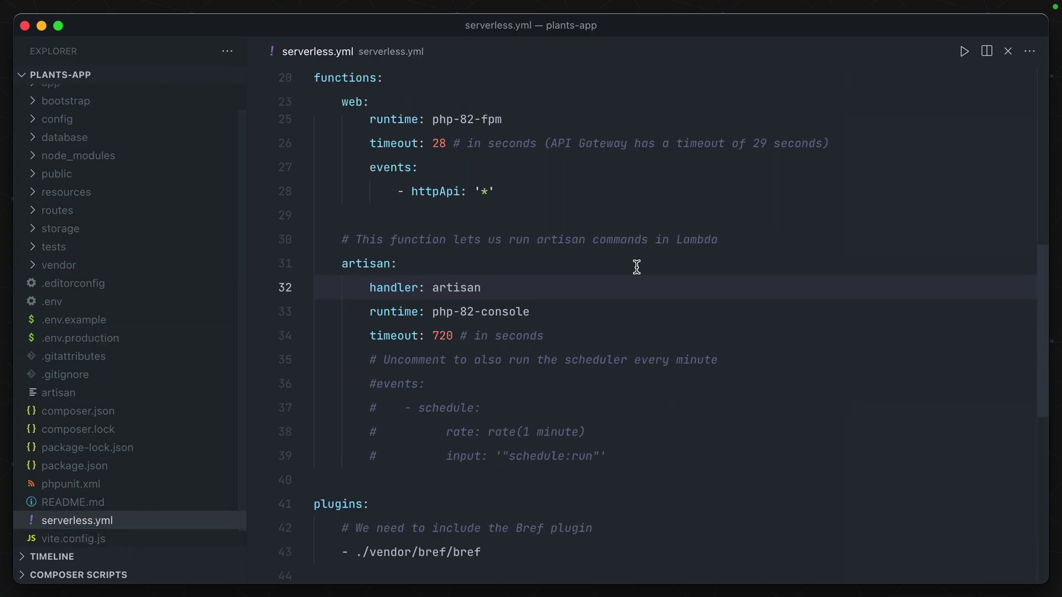
{"action": "scroll", "coordinate": [636, 266], "scroll_direction": "up", "scroll_amount": 5}
{"action": "scroll", "coordinate": [656, 248], "scroll_direction": "up", "scroll_amount": 4}
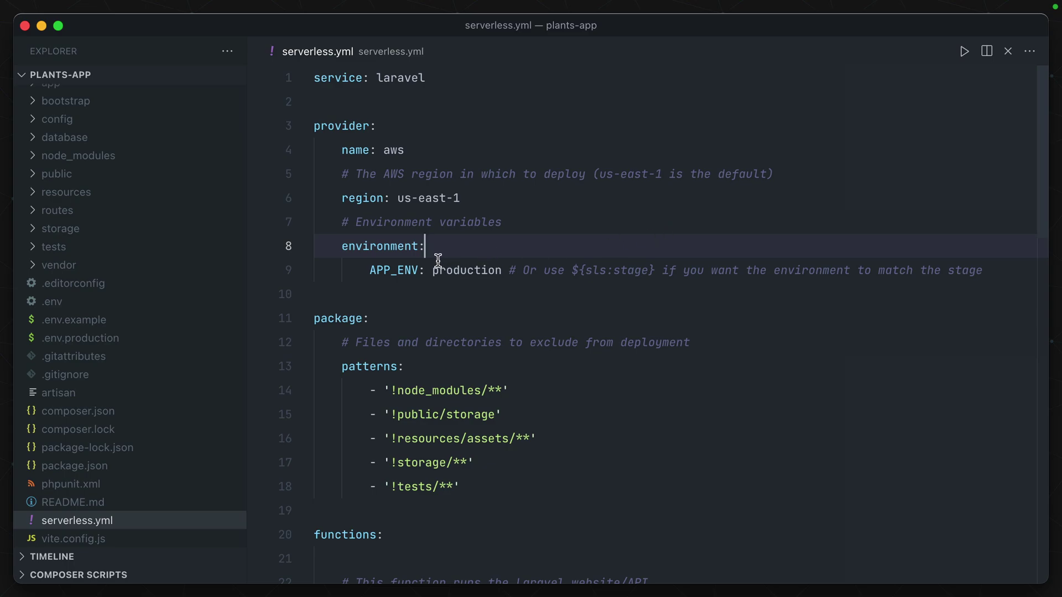
{"action": "left_click", "coordinate": [367, 270]}
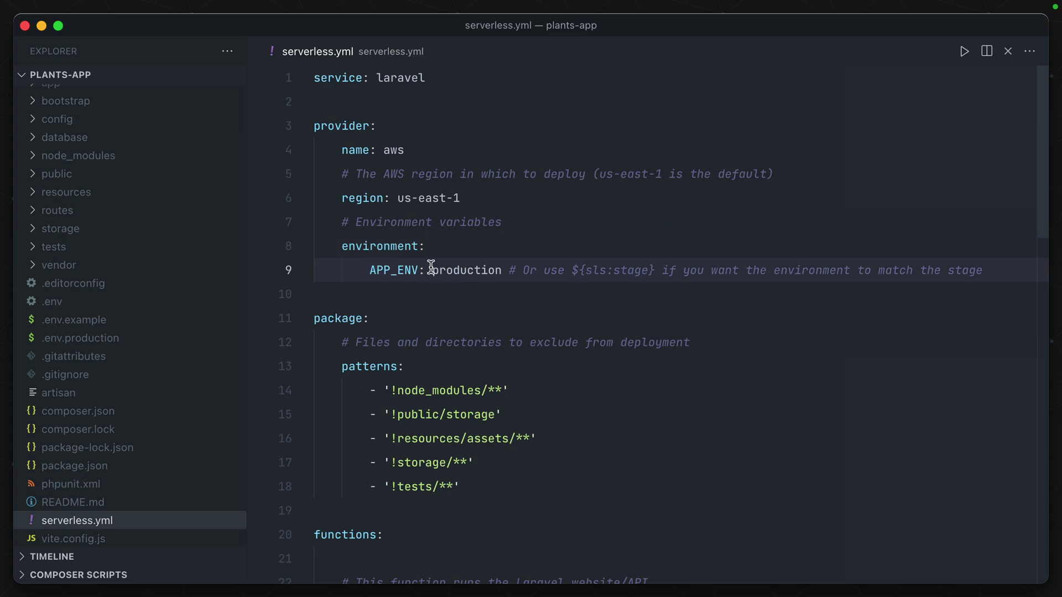
{"action": "left_click", "coordinate": [487, 270]}
- Redeploy the Laravel service with serverless deploy
{"action": "key", "text": "Return"}
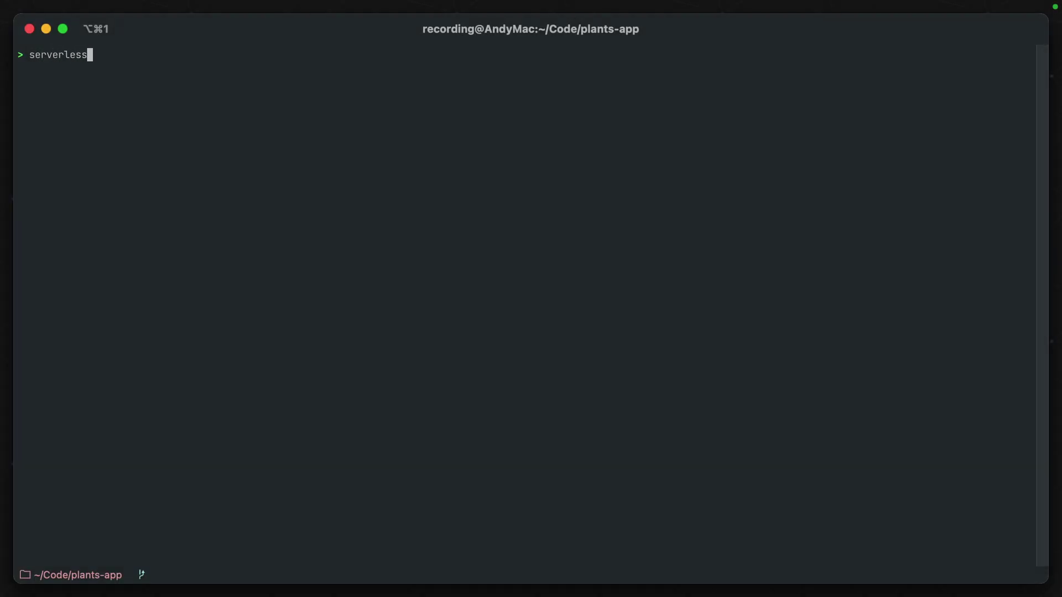
{"action": "type", "text": " --"}
{"action": "key", "text": "BackSpace"}
{"action": "type", "text": "-args=\""}
{"action": "type", "text": "migrate\""}
- Run migrate:fresh --force, then db:seed --force, through serverless bref:cli
{"action": "key", "text": "Left"}
{"action": "type", "text": ":"}
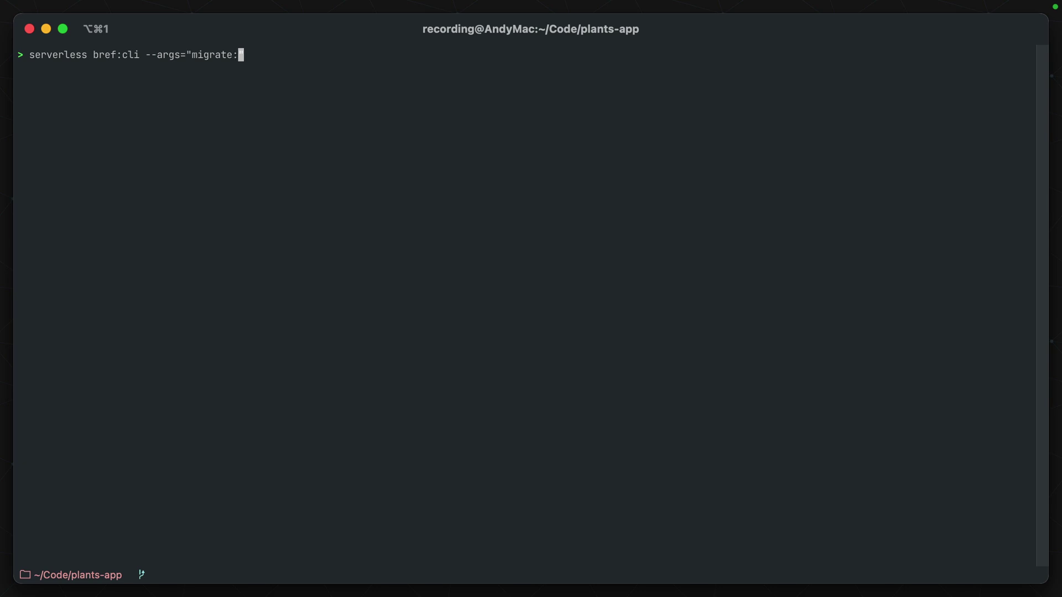
{"action": "type", "text": "fresh --force"}
{"action": "key", "text": "Return"}
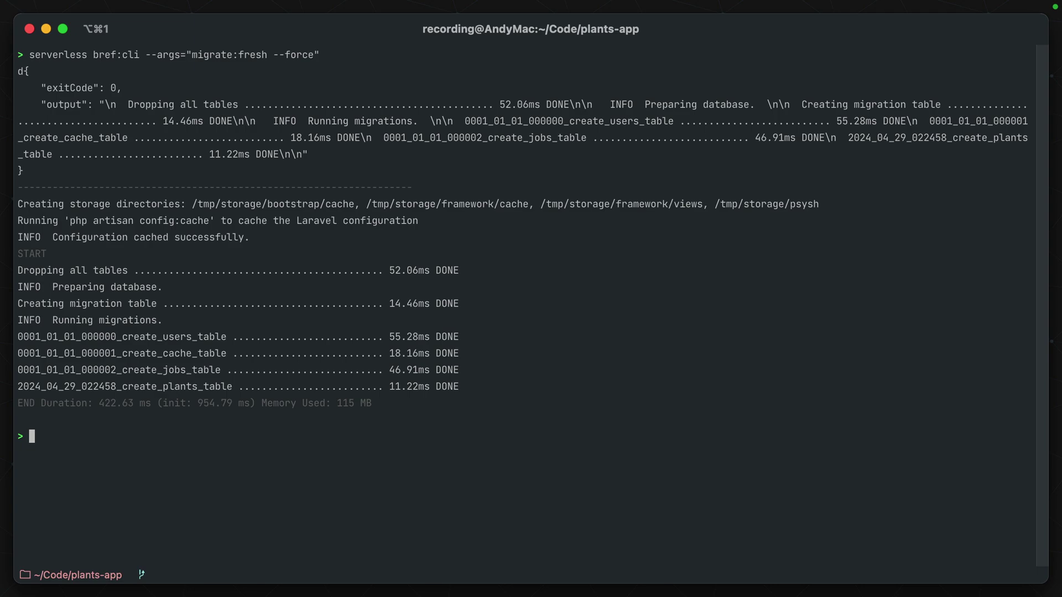
{"action": "key", "text": "Up"}
{"action": "key", "text": "Left"}
{"action": "key", "text": "BackSpace"}
{"action": "key", "text": "BackSpace"}
{"action": "key", "text": "BackSpace"}
{"action": "key", "text": "BackSpace"}
{"action": "key", "text": "BackSpace"}
{"action": "key", "text": "BackSpace"}
{"action": "key", "text": "BackSpace"}
{"action": "key", "text": "BackSpace"}
{"action": "key", "text": "BackSpace"}
{"action": "key", "text": "BackSpace"}
{"action": "key", "text": "BackSpace"}
{"action": "type", "text": "db:seed"}
{"action": "key", "text": "Return"}
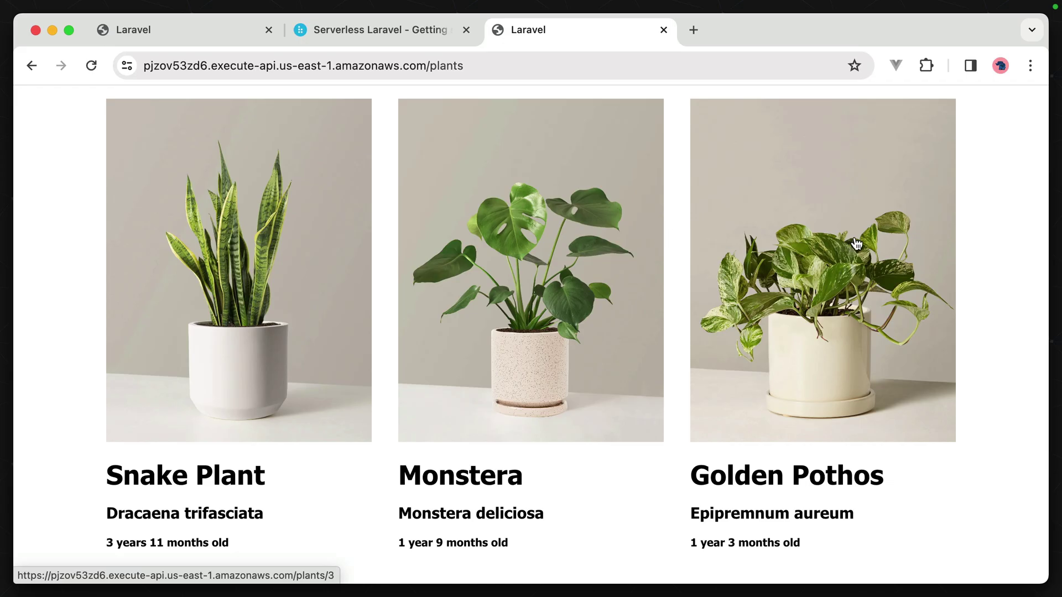
{"action": "left_click", "coordinate": [857, 244]}
{"action": "scroll", "coordinate": [769, 241], "scroll_direction": "down", "scroll_amount": 1}
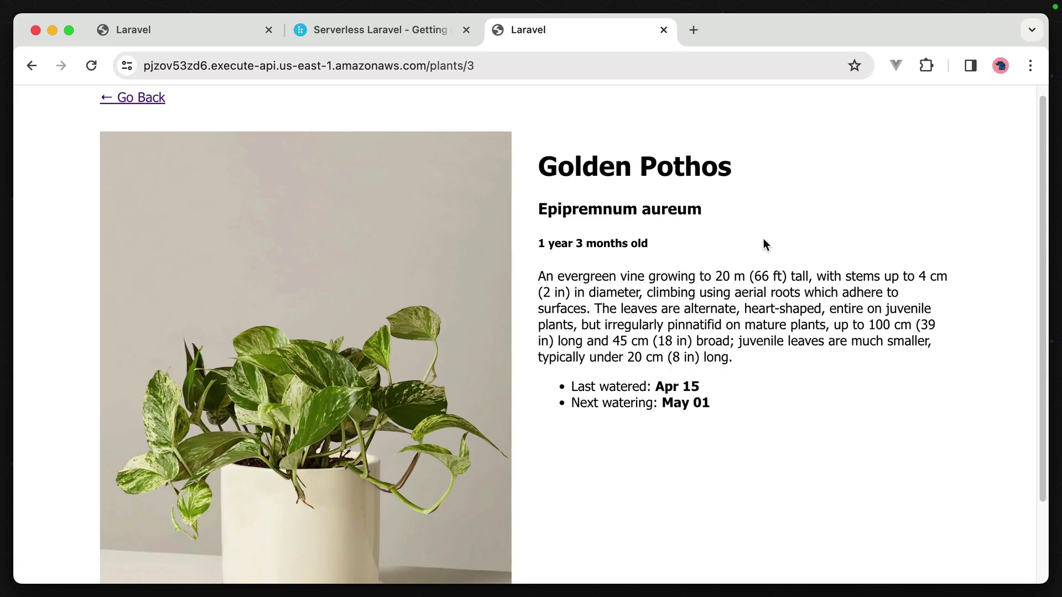
{"action": "left_click", "coordinate": [141, 104]}
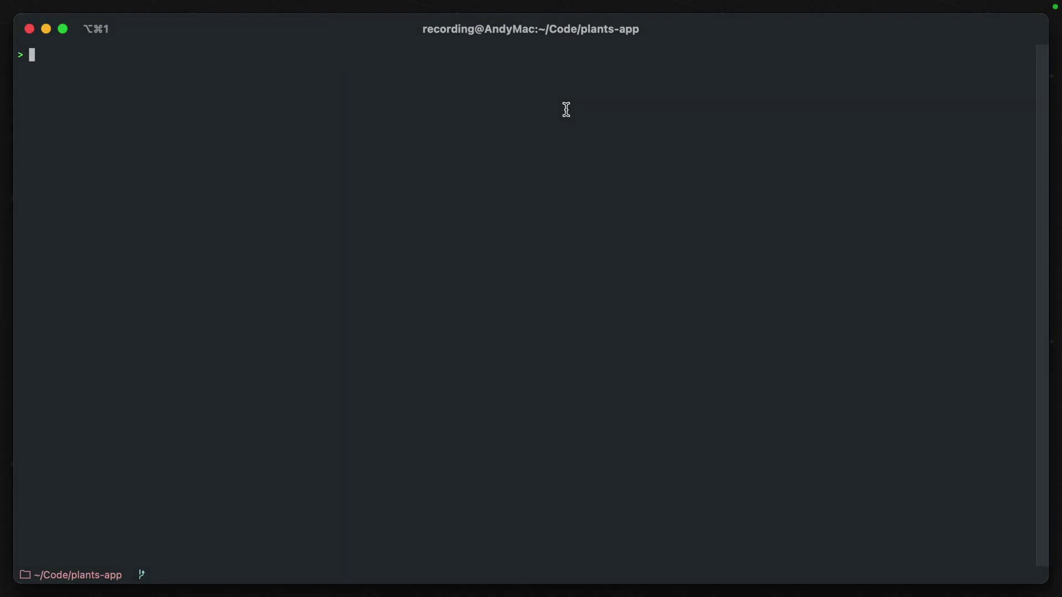
{"action": "type", "text": "hey"}
{"action": "type", "text": "https://pjzov53zd6.execute-api.us-east-1.amazonaws.com/plants"}
- Run a hey load test against the deployed /plants page
{"action": "key", "text": "Return"}
{"action": "scroll", "coordinate": [360, 282], "scroll_direction": "up", "scroll_amount": 2}
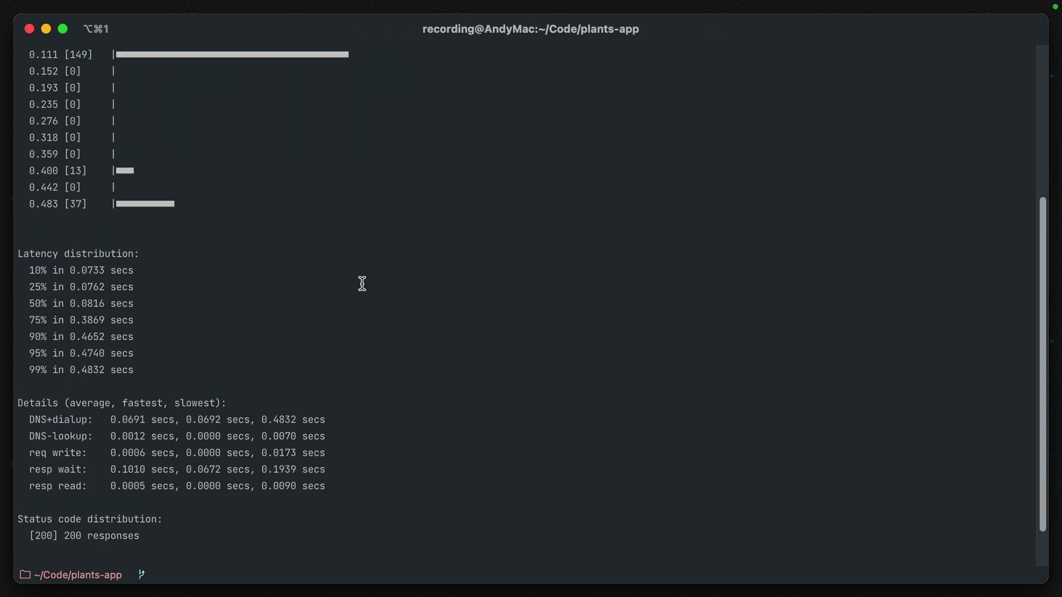
{"action": "scroll", "coordinate": [360, 282], "scroll_direction": "up", "scroll_amount": 5}
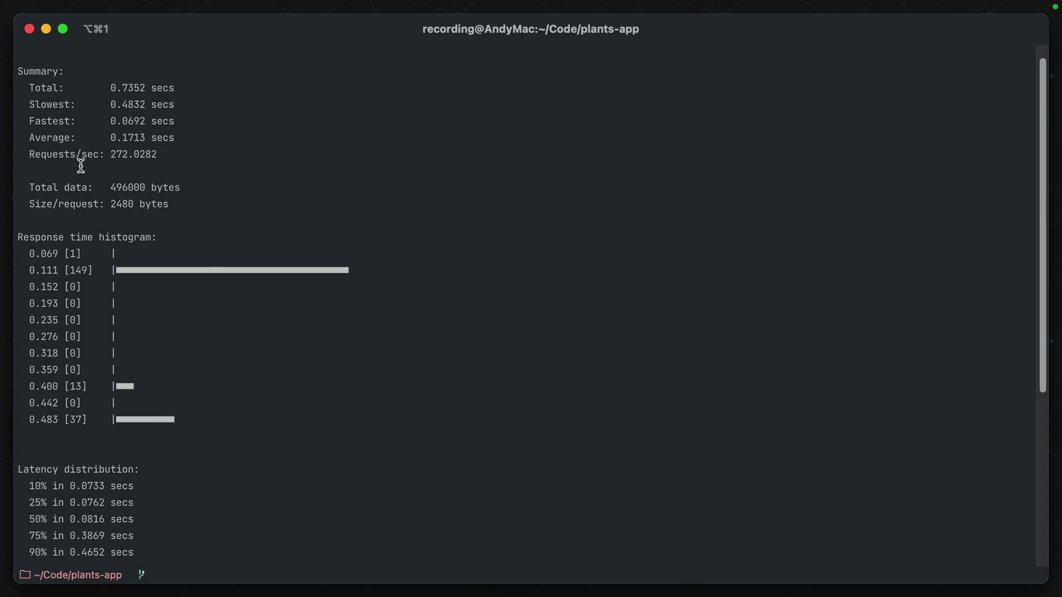
{"action": "scroll", "coordinate": [151, 169], "scroll_direction": "down", "scroll_amount": 5}
{"action": "scroll", "coordinate": [154, 168], "scroll_direction": "up", "scroll_amount": 1}
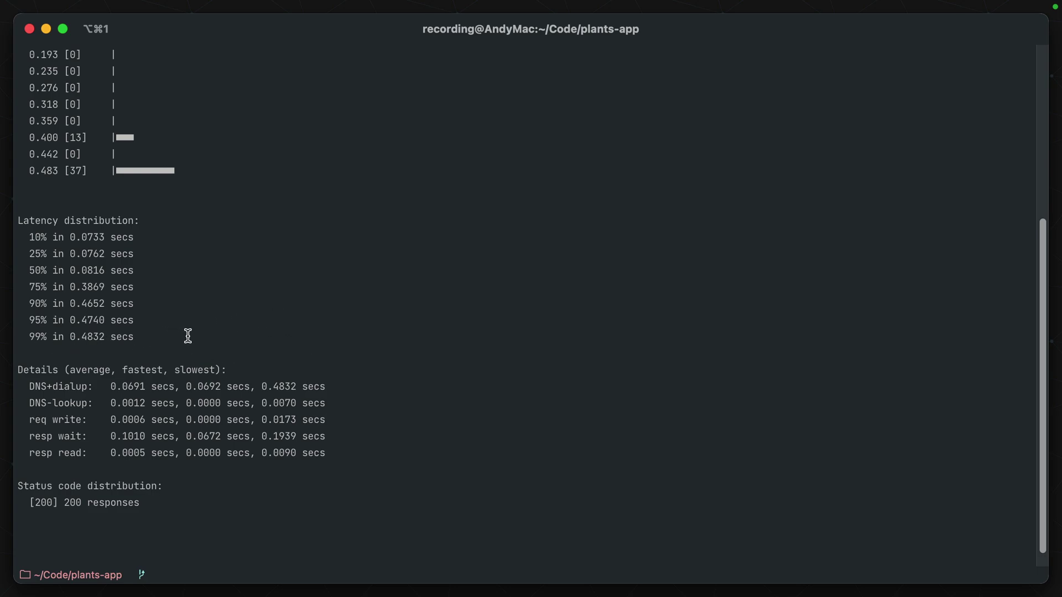
- Clear the previous load-test output with Cmd+K before rerunning hey
{"action": "key", "text": "super+k"}
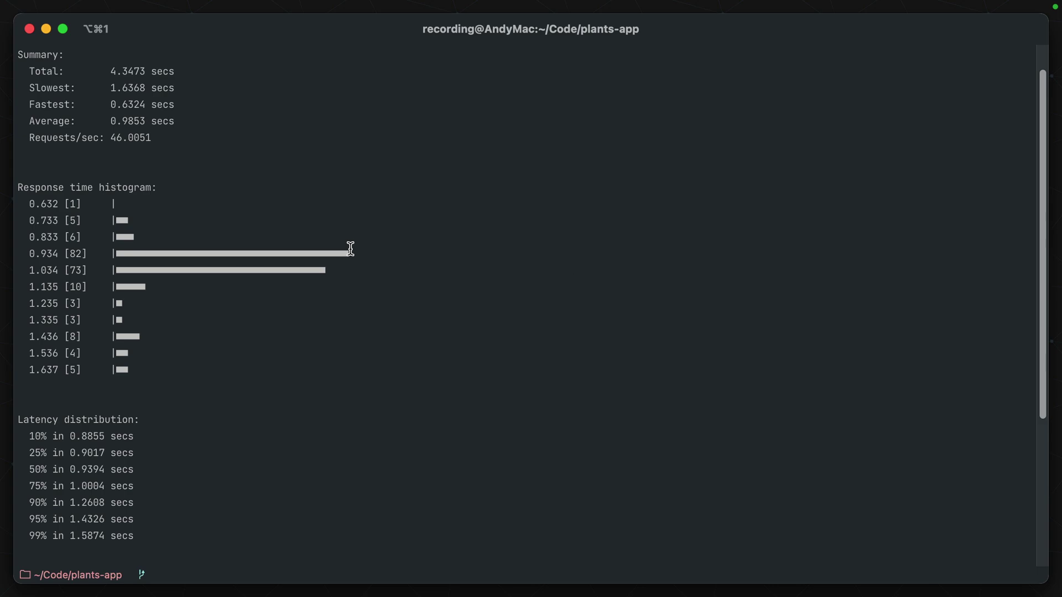
{"action": "scroll", "coordinate": [350, 249], "scroll_direction": "down", "scroll_amount": 5}
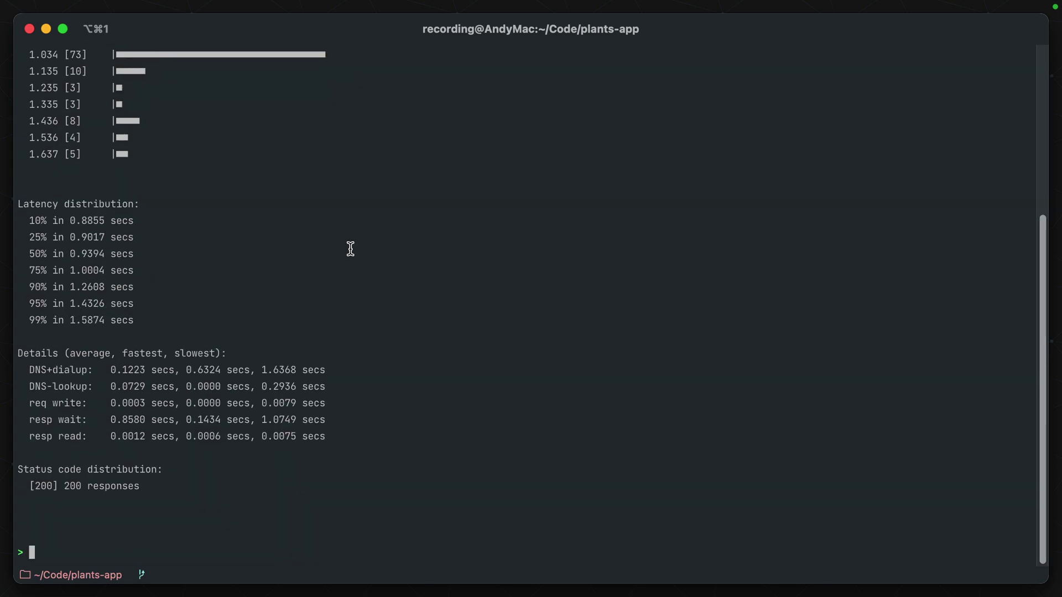
- Clear the terminal and run hey -n 20000 against the pasted app URL
{"action": "key", "text": "ctrl+l"}
{"action": "type", "text": "hey -n 20000"}
{"action": "type", "text": "https://pjzov53zd6.execute-api.us-east-1.amazonaws.com/plants"}
{"action": "key", "text": "Return"}
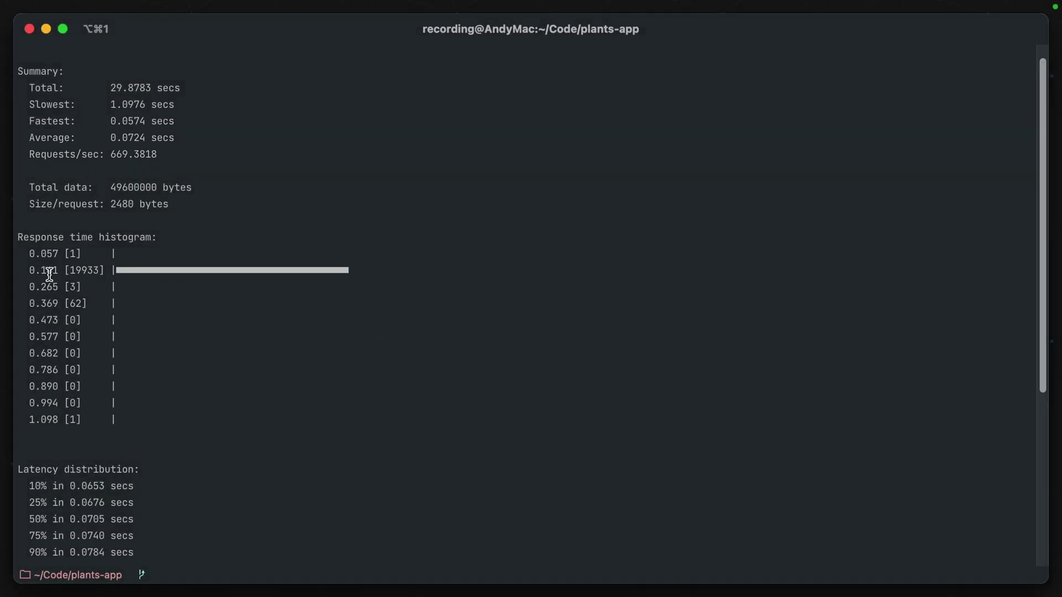
{"action": "scroll", "coordinate": [260, 308], "scroll_direction": "down", "scroll_amount": 2}
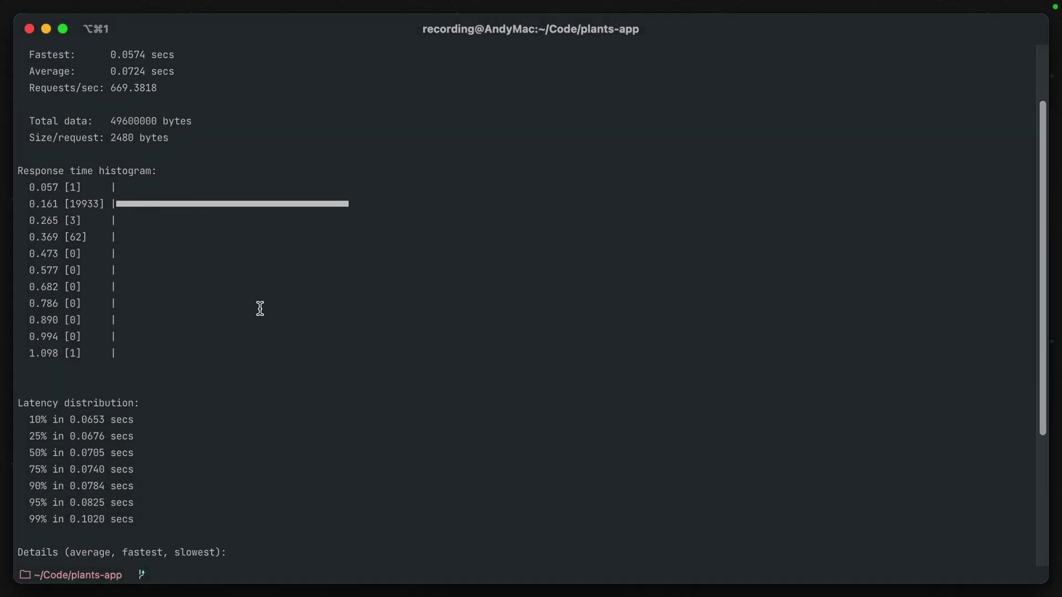
{"action": "scroll", "coordinate": [260, 309], "scroll_direction": "up", "scroll_amount": 2}
{"action": "scroll", "coordinate": [258, 307], "scroll_direction": "up", "scroll_amount": 2}
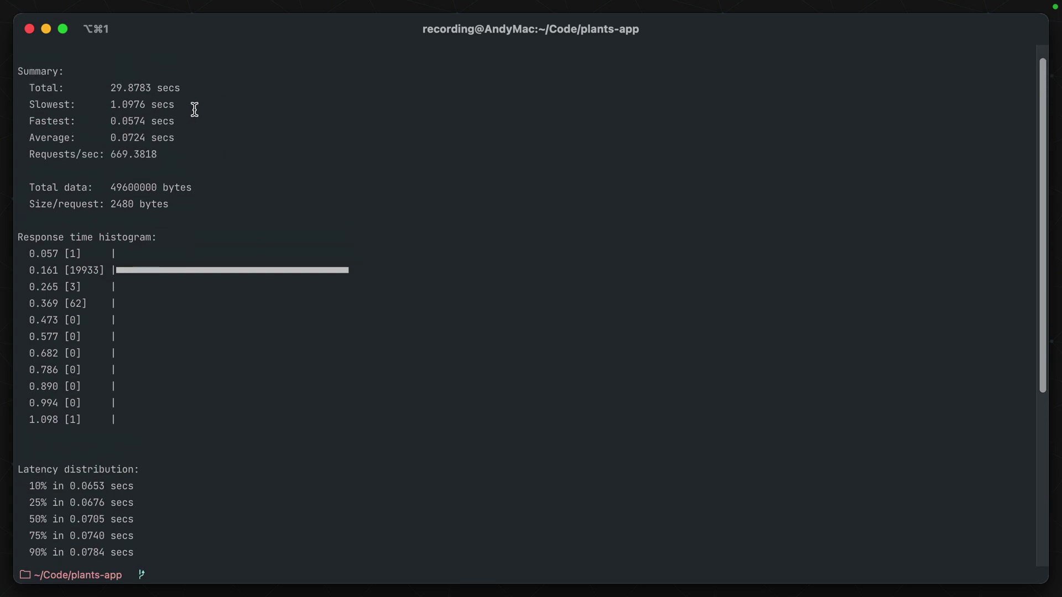
{"action": "scroll", "coordinate": [332, 213], "scroll_direction": "down", "scroll_amount": 8}
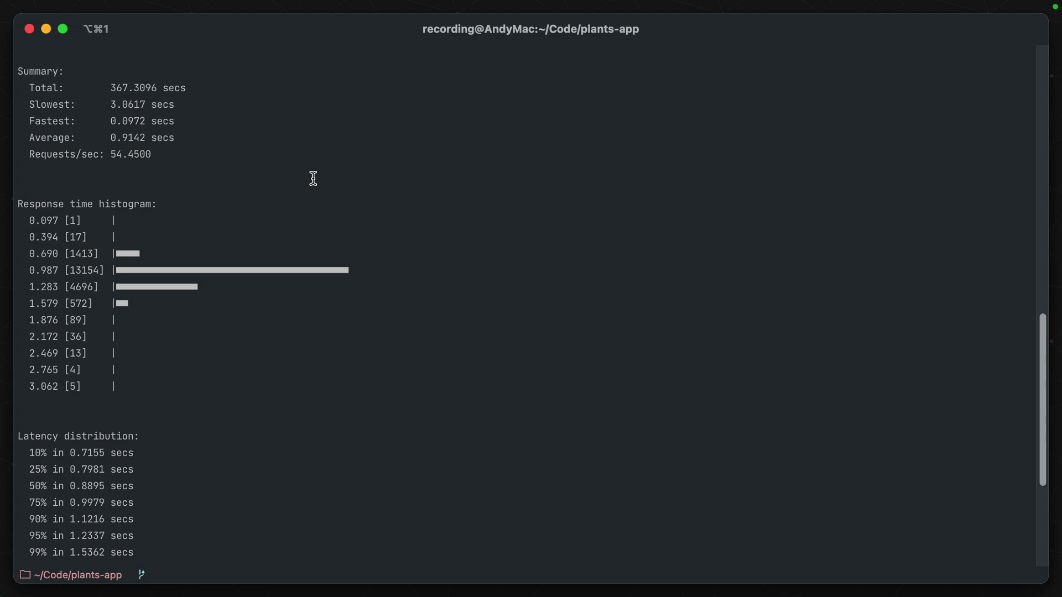
{"action": "scroll", "coordinate": [332, 196], "scroll_direction": "down", "scroll_amount": 1}
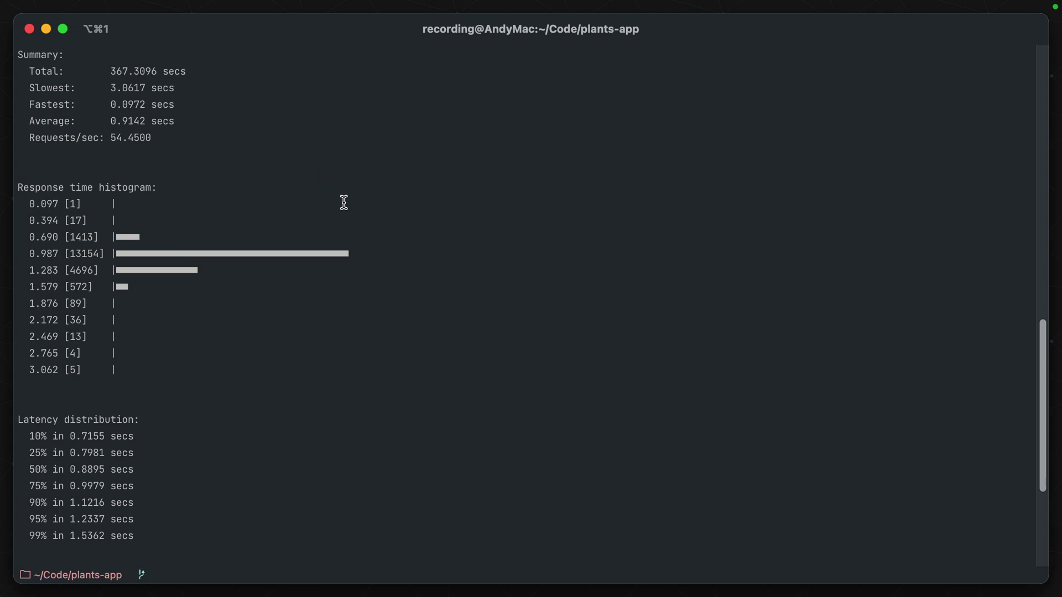
{"action": "scroll", "coordinate": [342, 204], "scroll_direction": "down", "scroll_amount": 5}
{"action": "scroll", "coordinate": [282, 312], "scroll_direction": "down", "scroll_amount": 2}
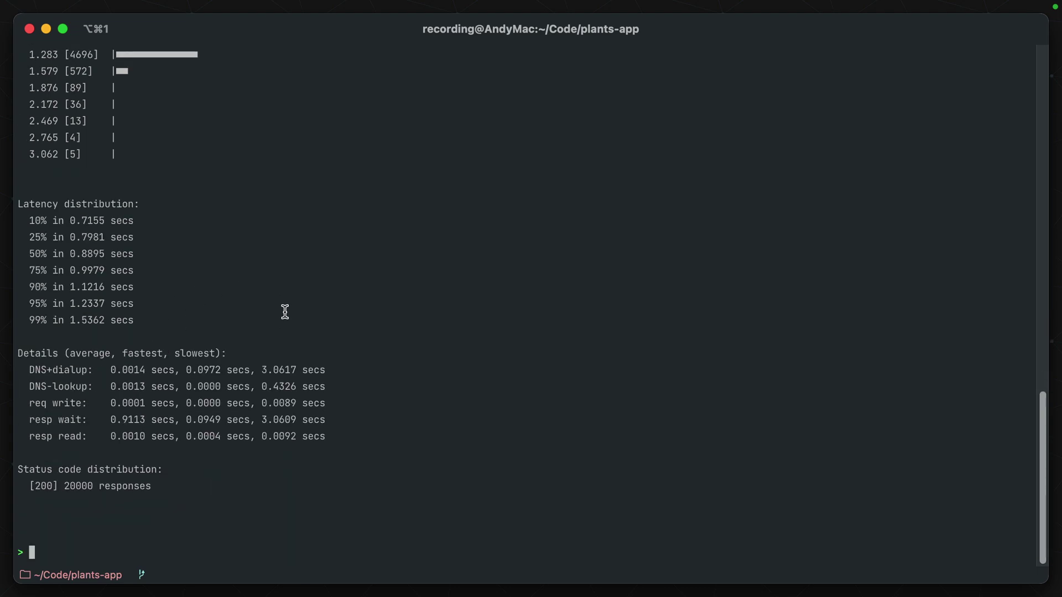